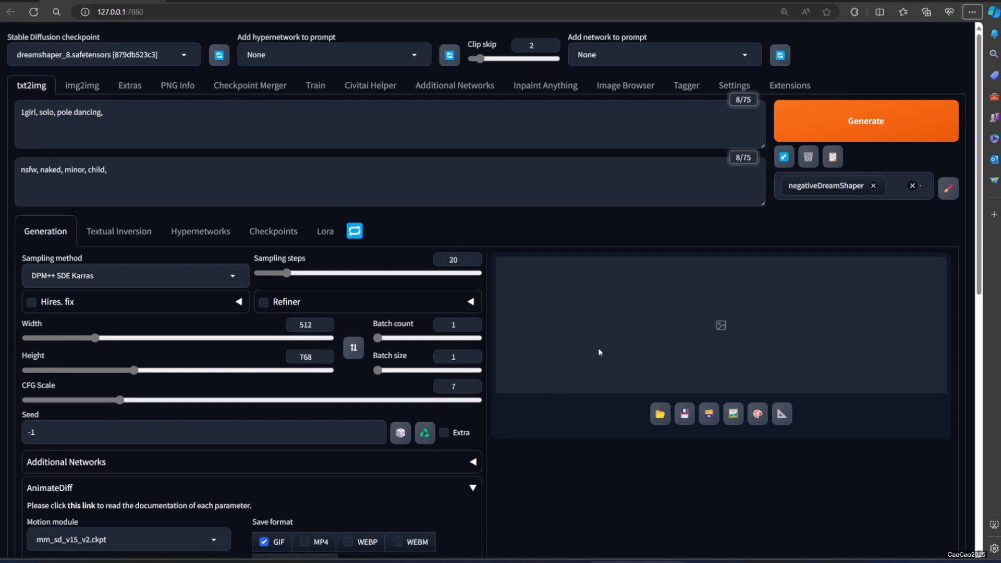
- Generate the 64-frame AnimateDiff animation from the pole dancing prompt and check the process log in the console window
left_click(792, 131)
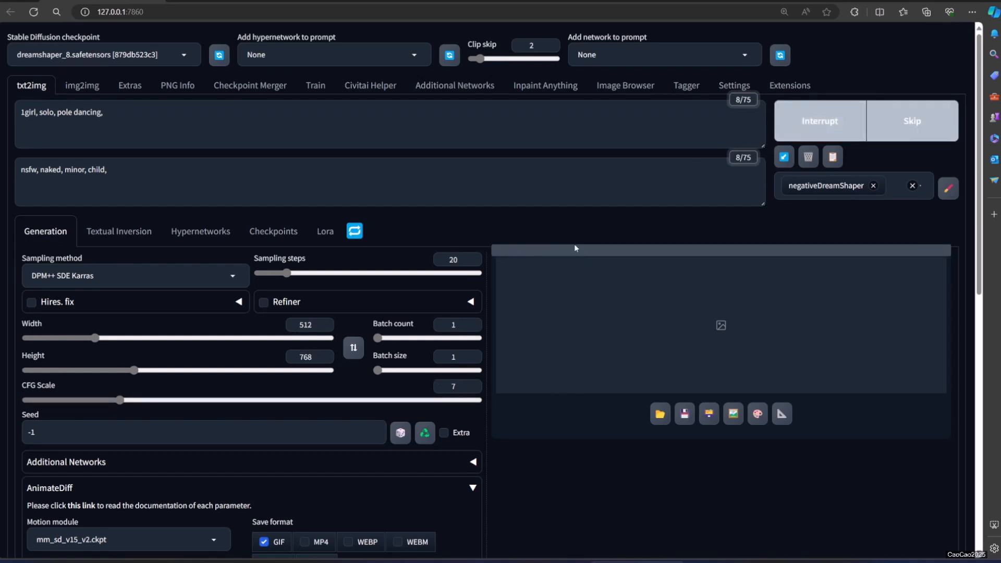
key("alt+Tab")
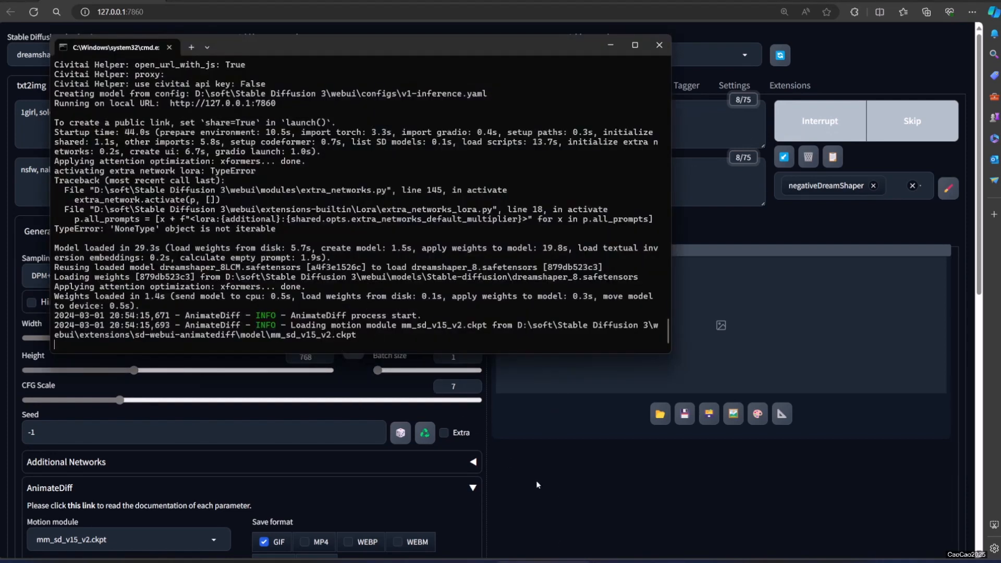
key("alt+Tab")
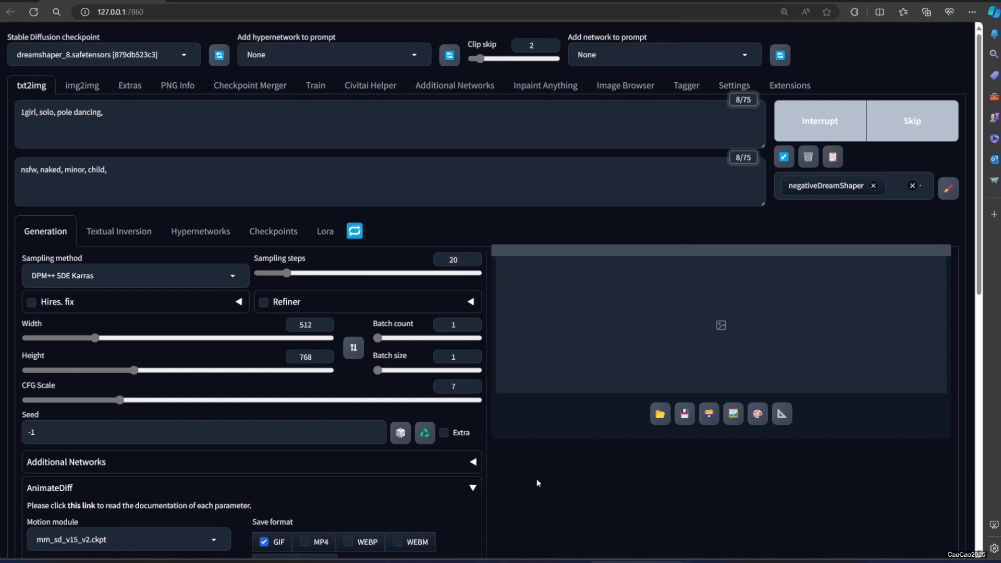
scroll(548, 482, "down", 6)
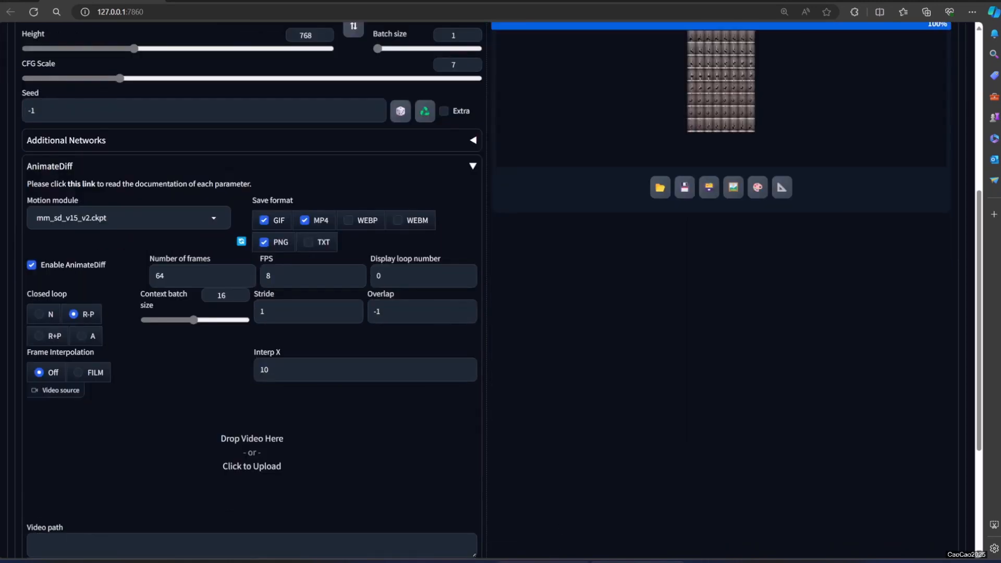
key("alt+Tab")
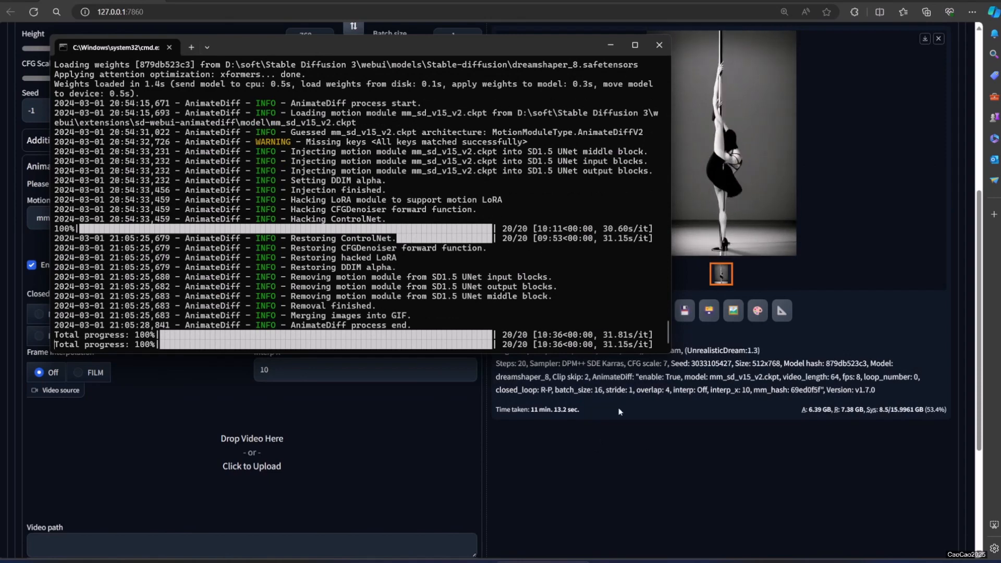
- Return to the web interface, examine the finished pole dancing animation at enlarged size and close the preview
left_click(639, 454)
left_click(707, 207)
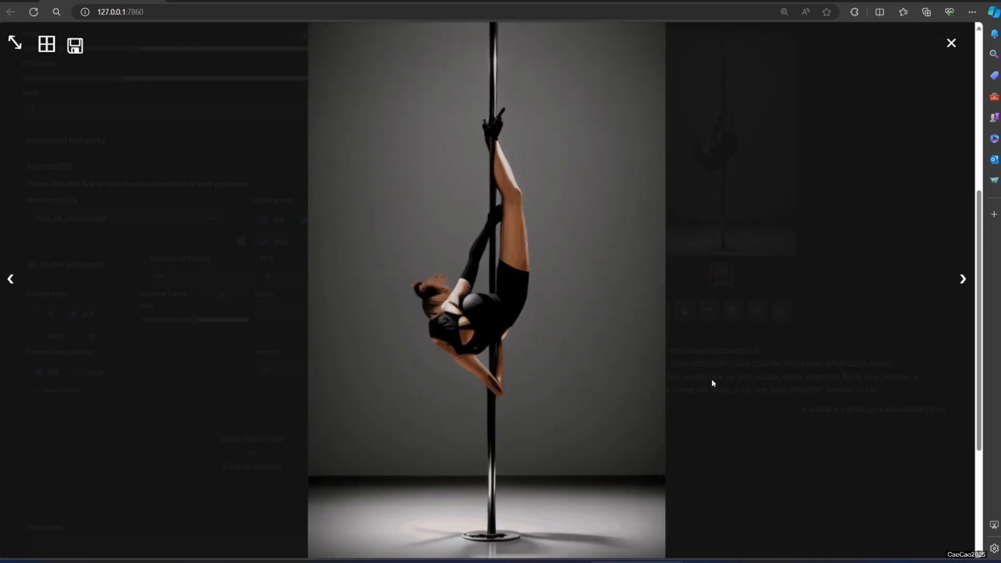
left_click(701, 422)
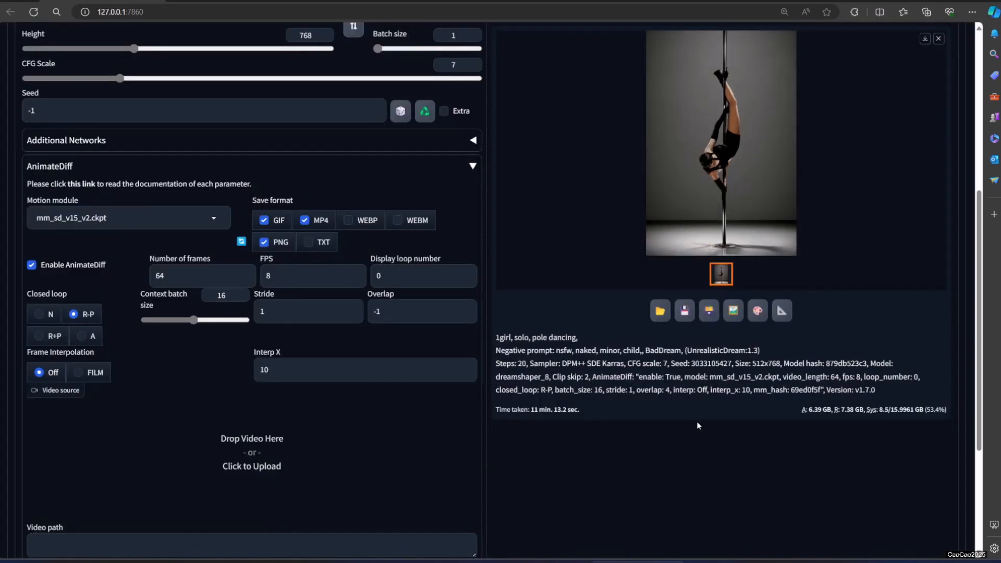
- Generate test images with the LCM_SD15_CAO LoRA in the prompt, using 6 sampling steps and a CFG scale of 1.5
scroll(697, 421, "up", 2)
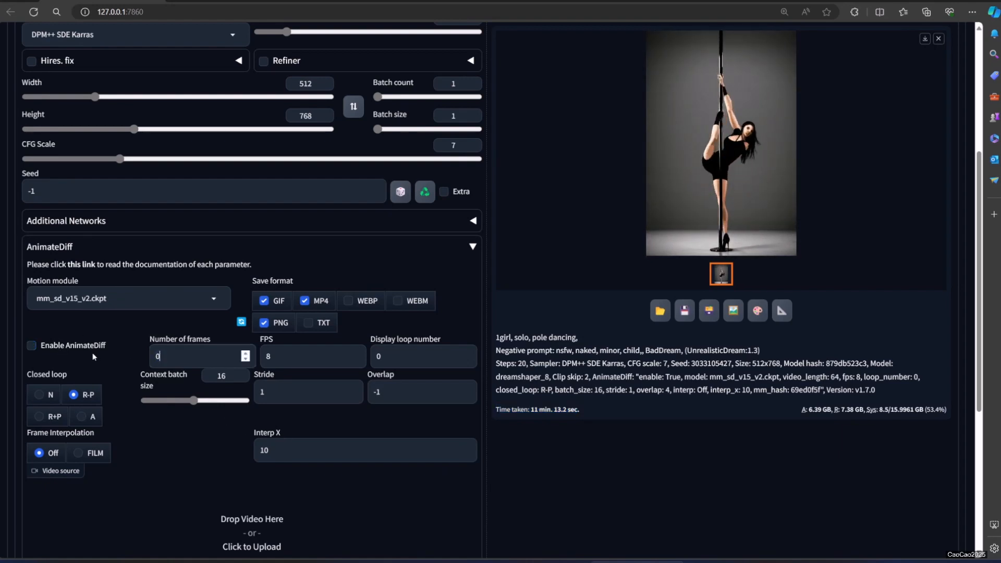
scroll(99, 351, "up", 5)
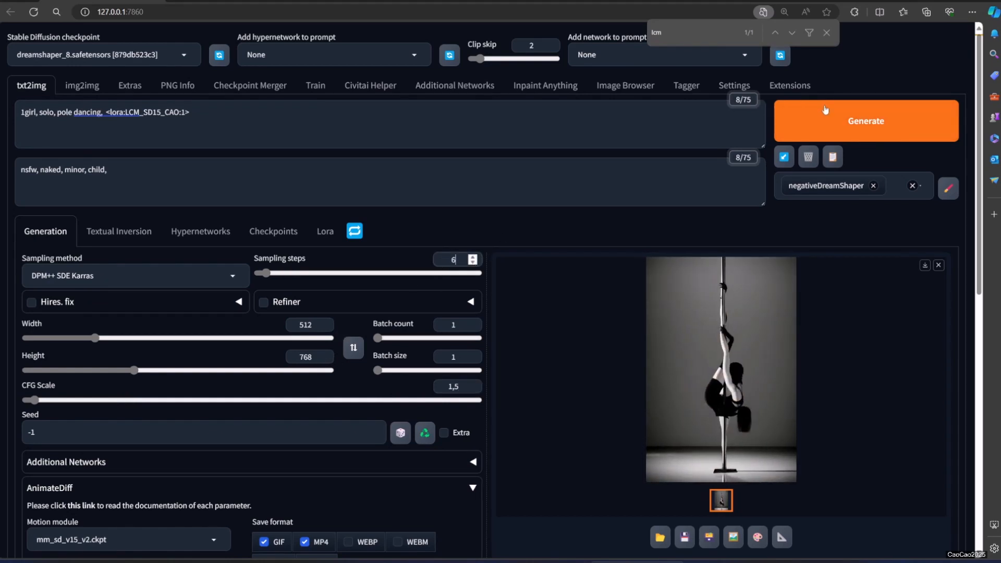
left_click(823, 121)
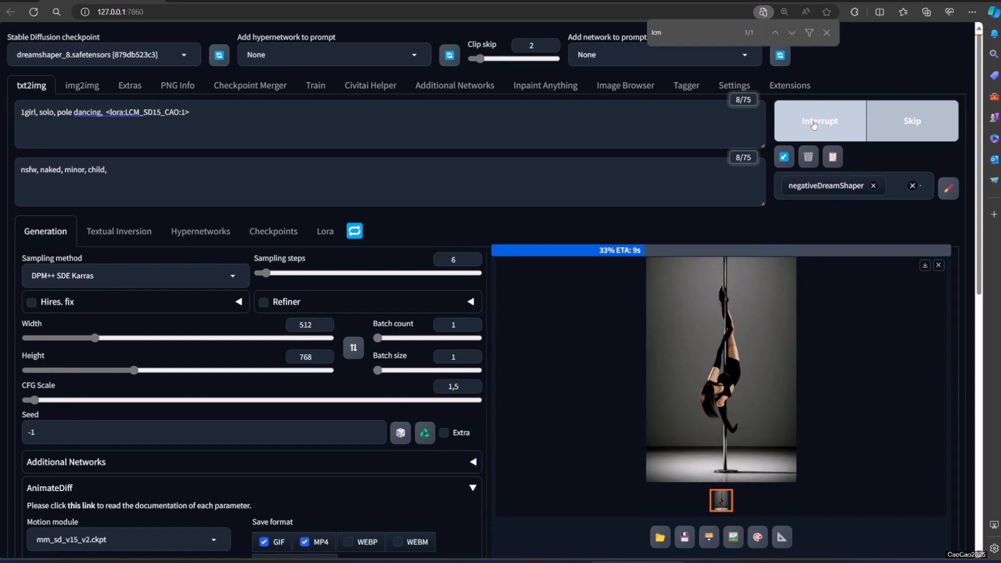
left_click(813, 123)
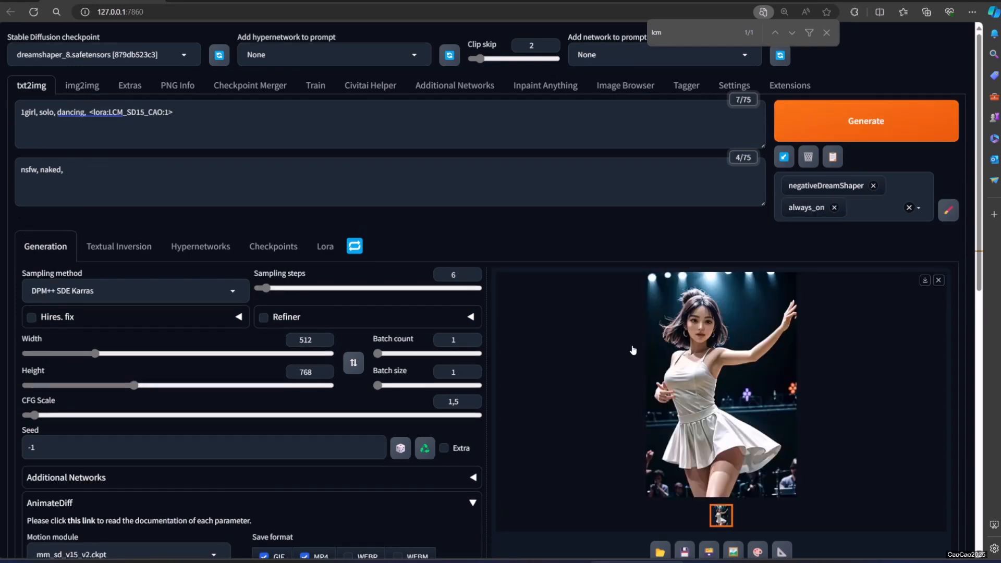
- Generate an animation from the dancing prompt with the LCM LoRA and check its progress in the console window
left_click(831, 120)
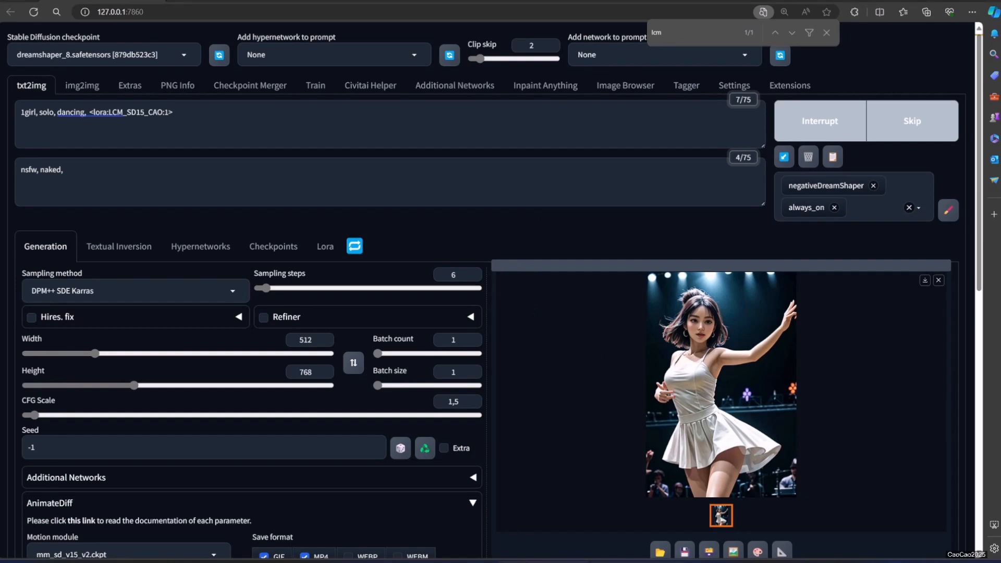
key("alt+Tab")
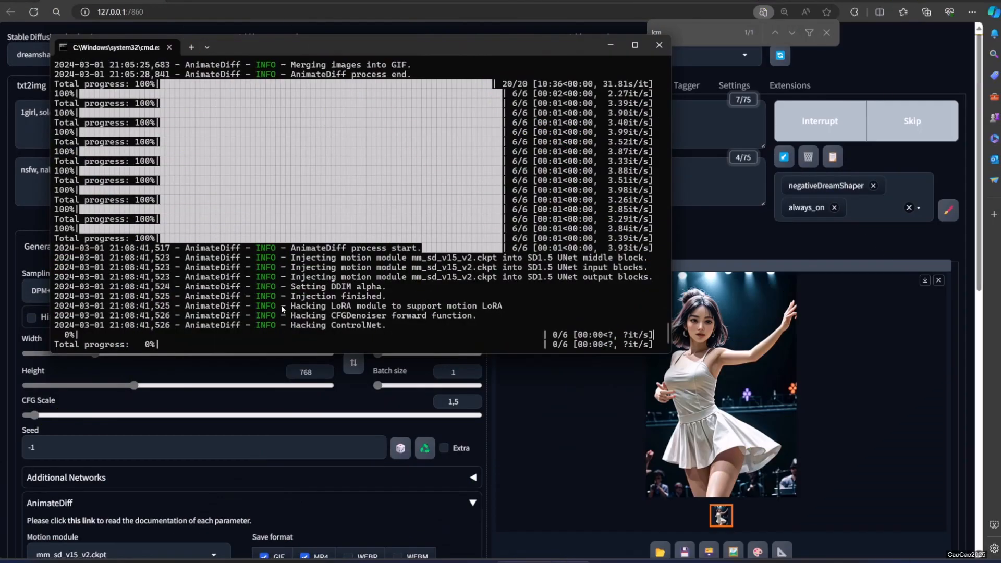
left_click(728, 245)
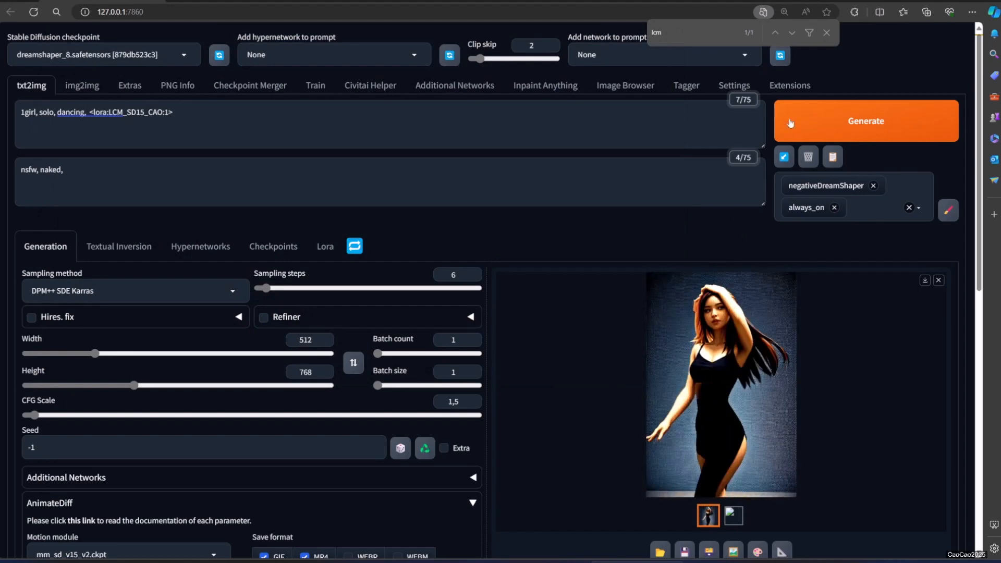
- Close the page search, then examine the dancing animation's generation time and its enlarged preview
left_click(826, 32)
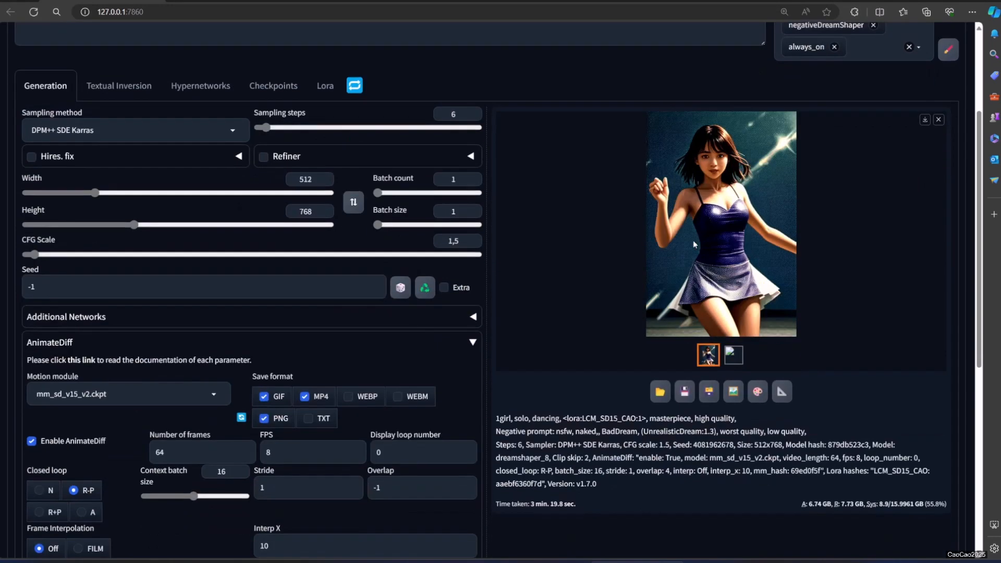
scroll(681, 343, "down", 3)
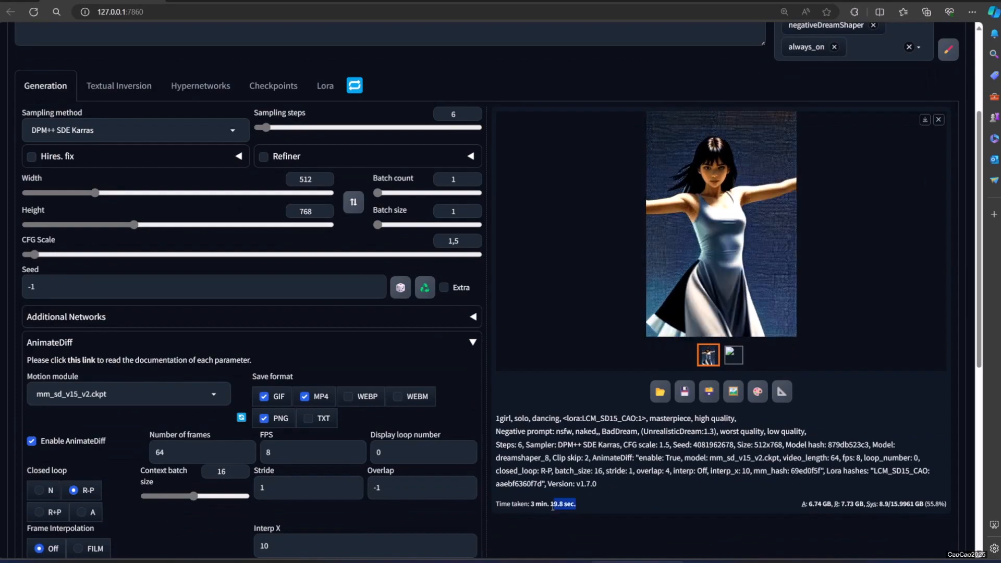
left_click_drag(575, 504, 499, 503)
left_click(757, 205)
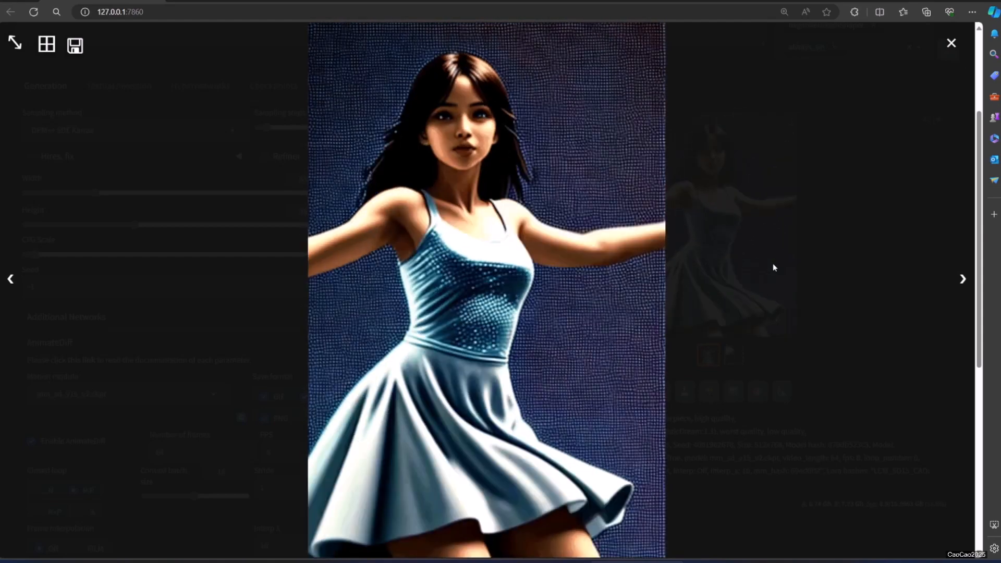
left_click(773, 269)
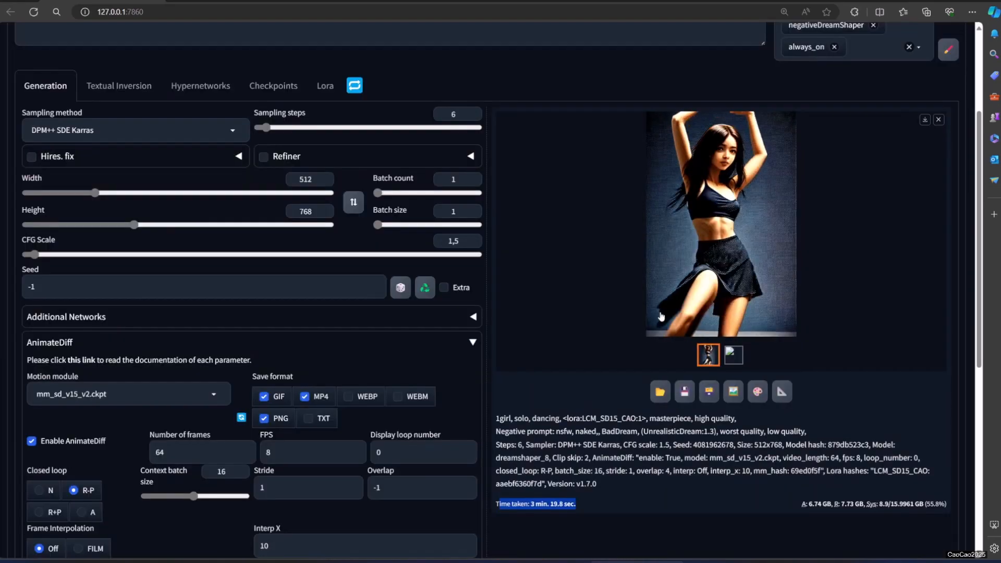
- Examine the generation time and enlarged preview of the animation made from the going-to-school prompt with a nature background
scroll(773, 268, "up", 3)
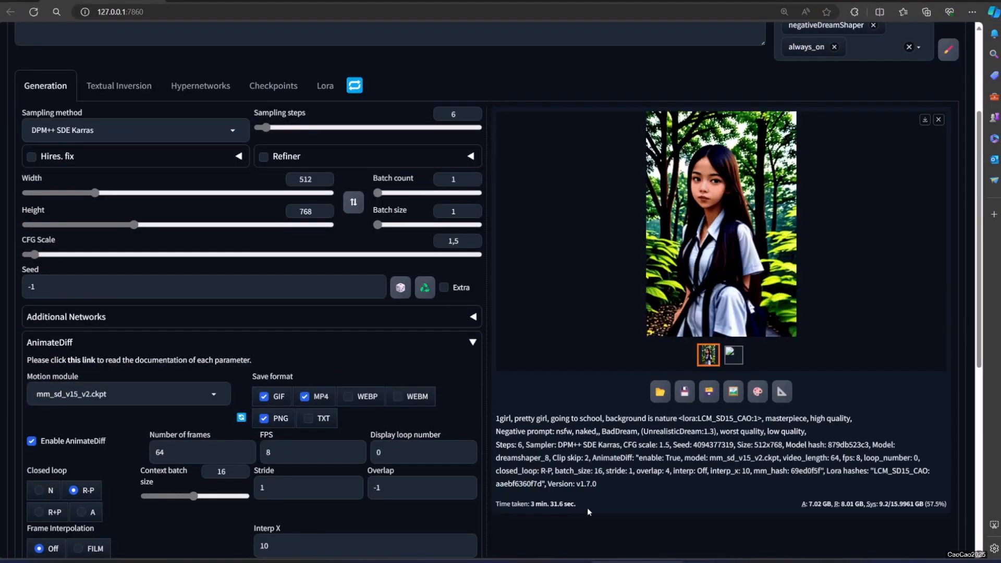
left_click_drag(587, 507, 531, 506)
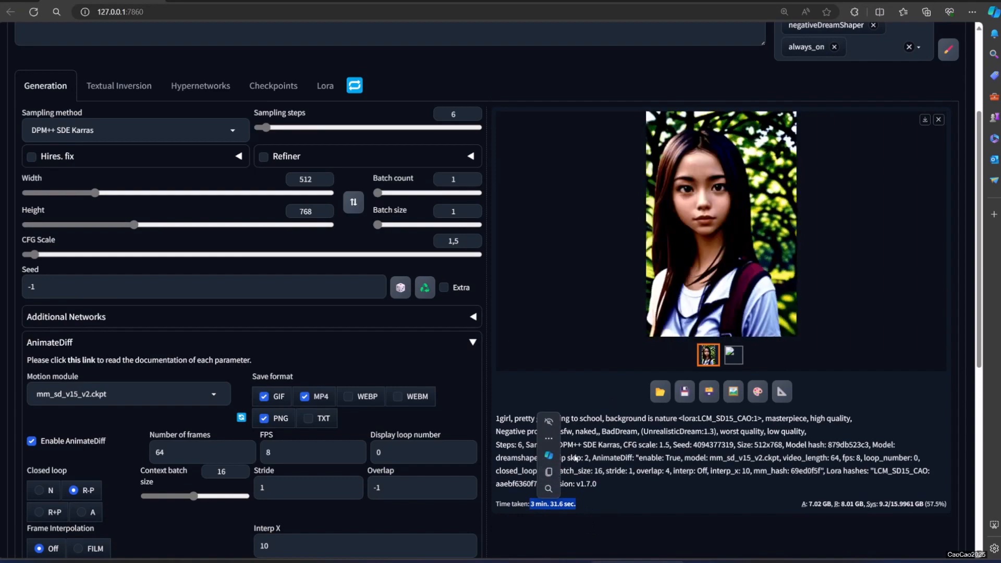
scroll(750, 271, "up", 3)
left_click(704, 385)
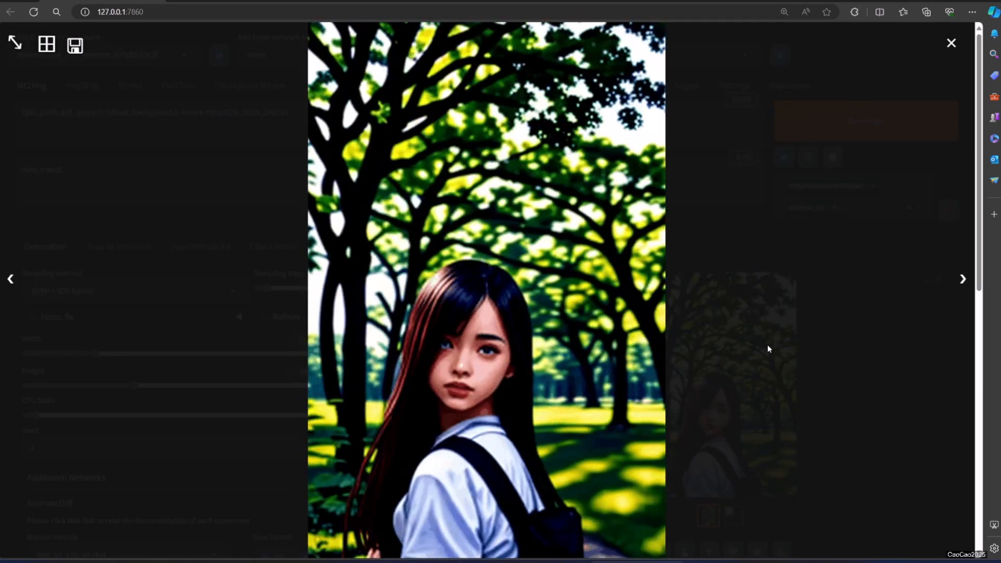
left_click(768, 345)
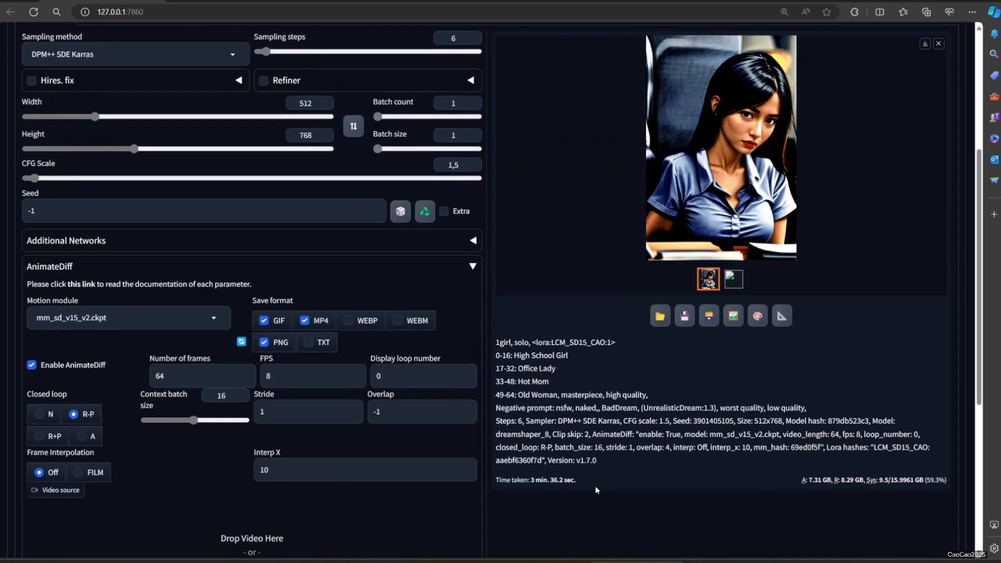
- Examine the generation time, frame-range prompt and enlarged preview of the animation made with dreamshaper_8 and the LCM LoRA
left_click_drag(578, 482, 522, 487)
scroll(522, 487, "up", 5)
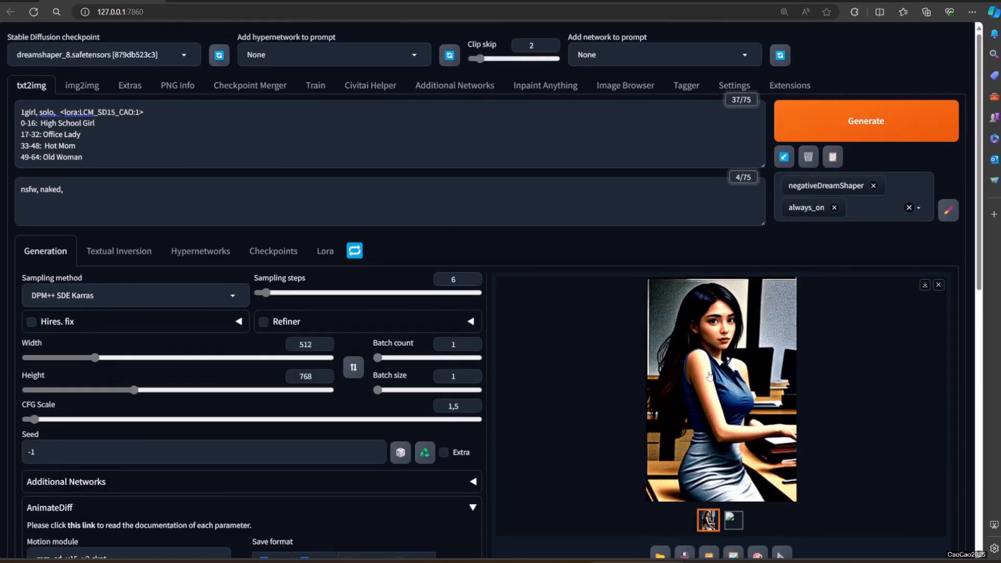
left_click(730, 365)
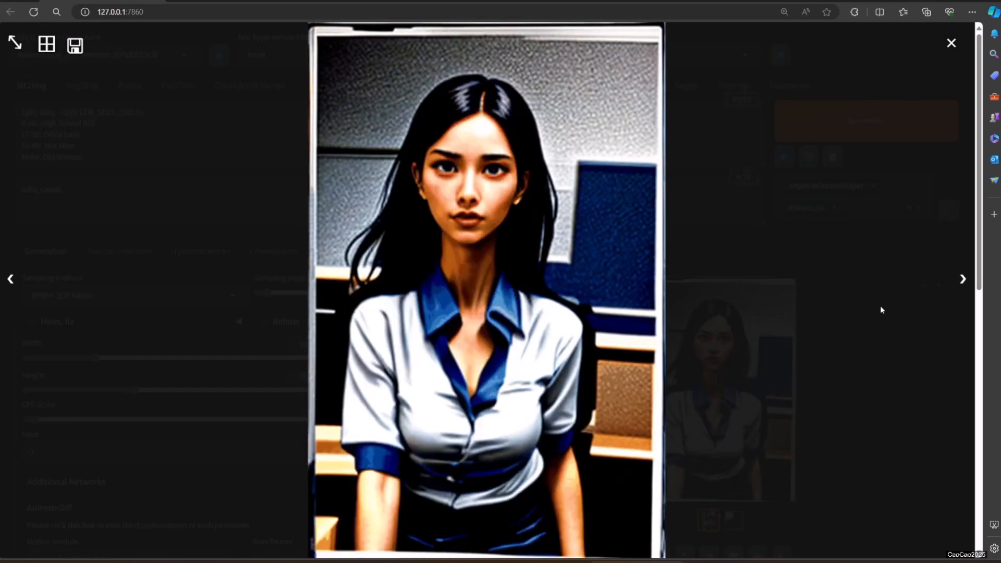
left_click(626, 430)
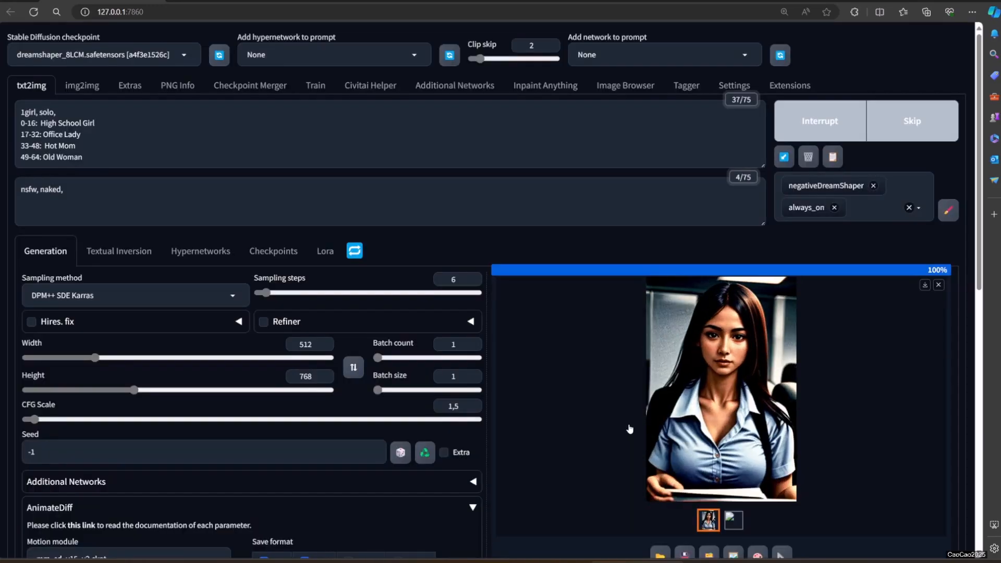
- Examine the generation details and enlarged preview of the frame-range prompt animation made with the dreamshaper_8LCM checkpoint
scroll(551, 380, "down", 5)
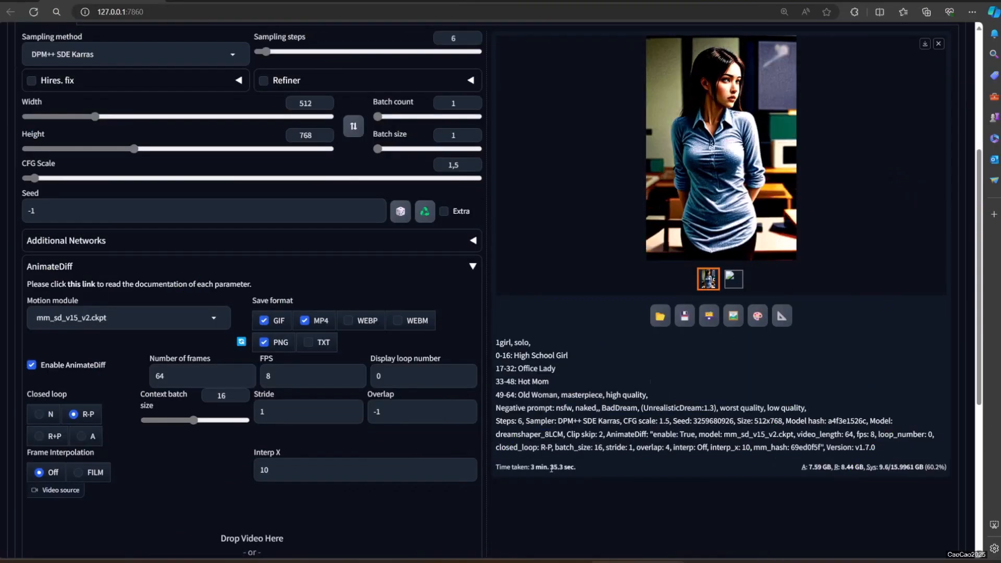
scroll(707, 279, "up", 3)
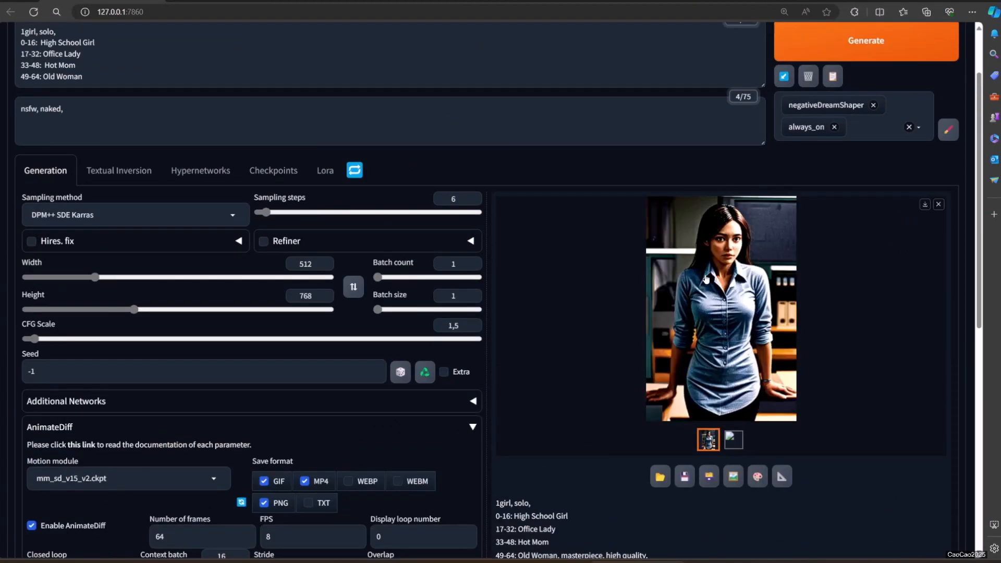
left_click(706, 279)
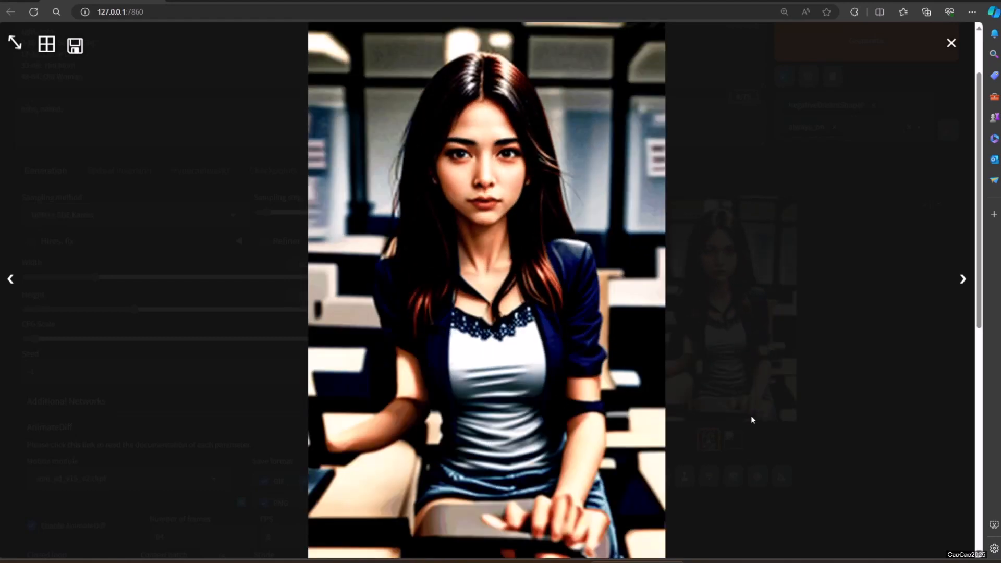
left_click(751, 416)
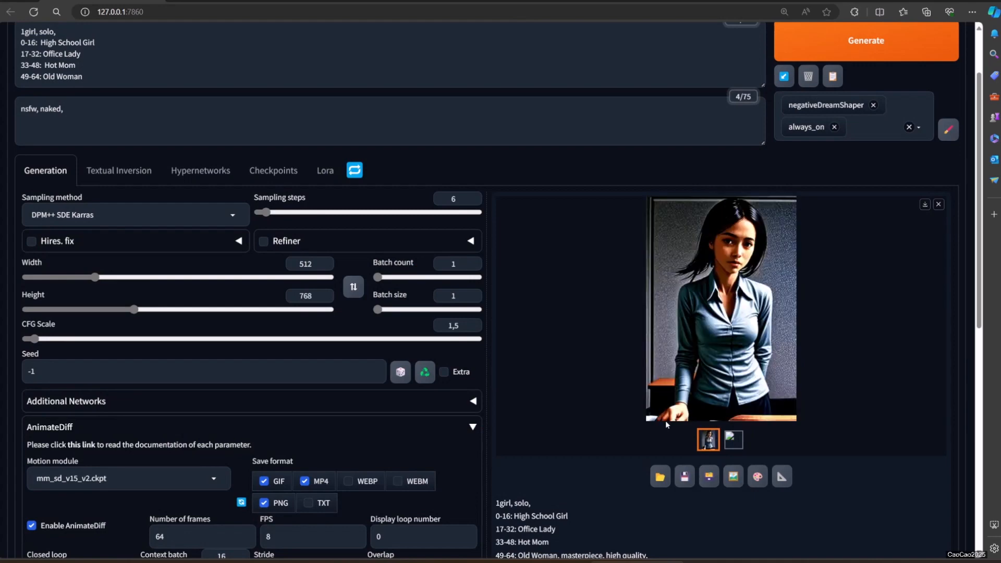
scroll(665, 426, "down", 4)
scroll(665, 425, "up", 6)
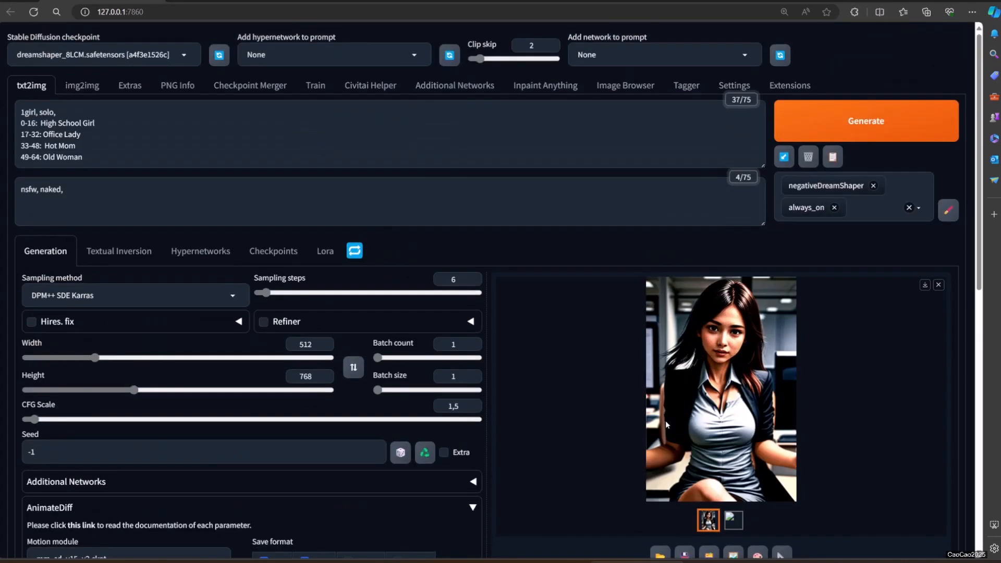